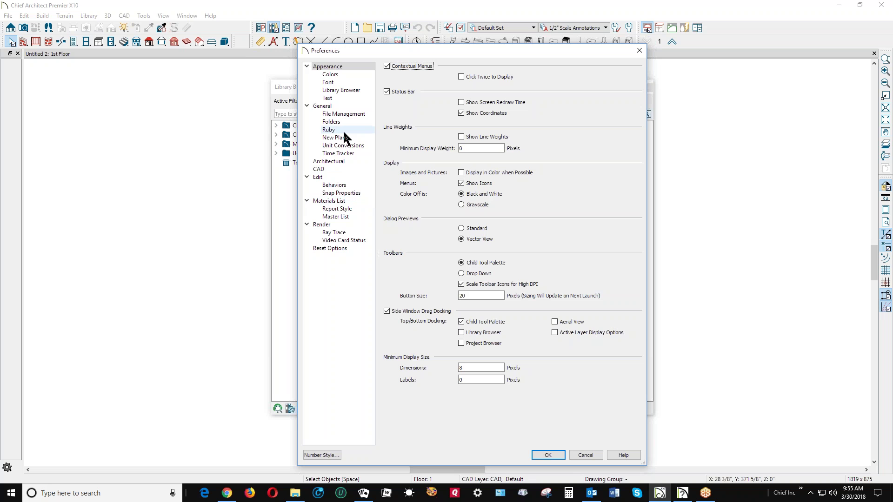
# Review the Library Browser page of the preferences, moving the dialog clear of the library window, and accept the existing settings
pyautogui.click(337, 91)
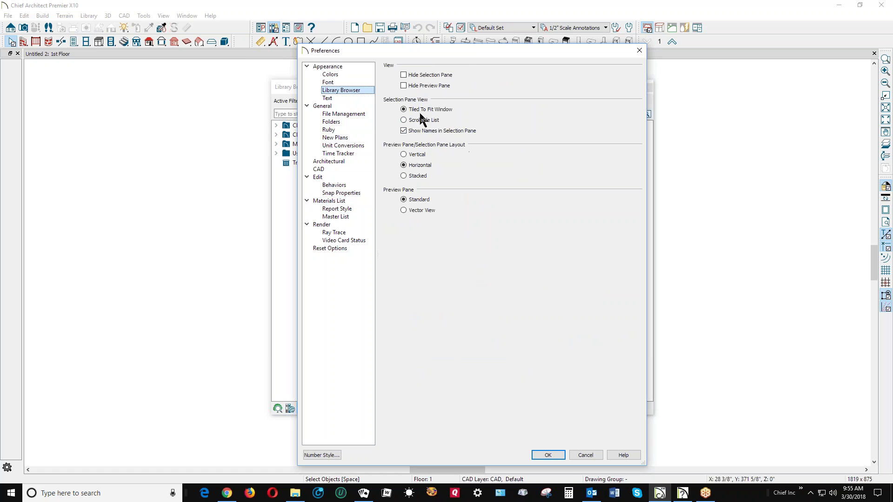
pyautogui.moveTo(468, 49); pyautogui.dragTo(695, 87)
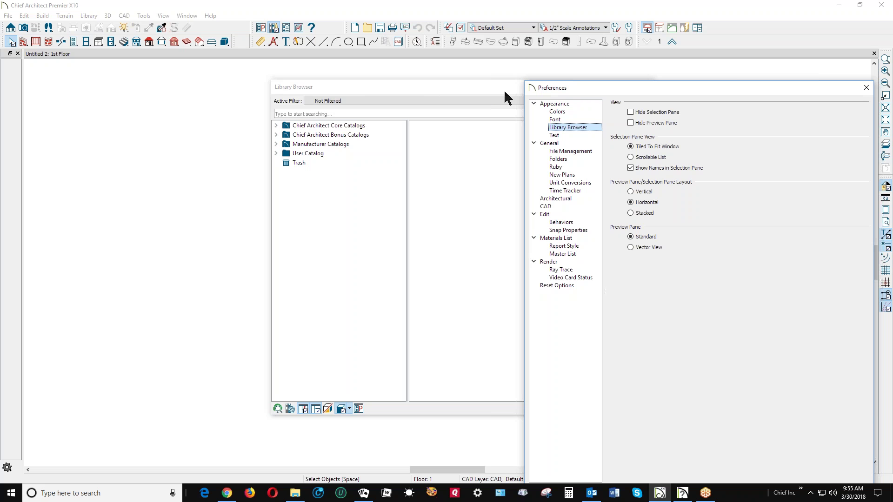
pyautogui.moveTo(661, 84); pyautogui.dragTo(413, 87)
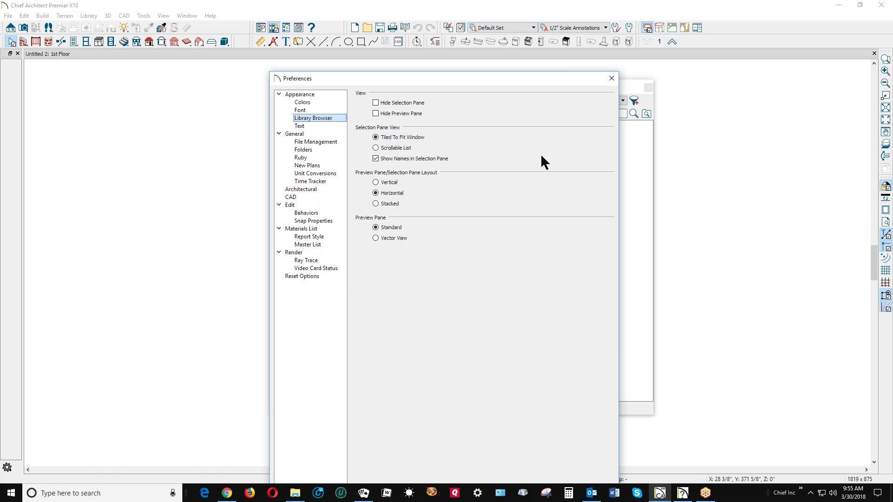
pyautogui.moveTo(560, 79); pyautogui.dragTo(572, 13)
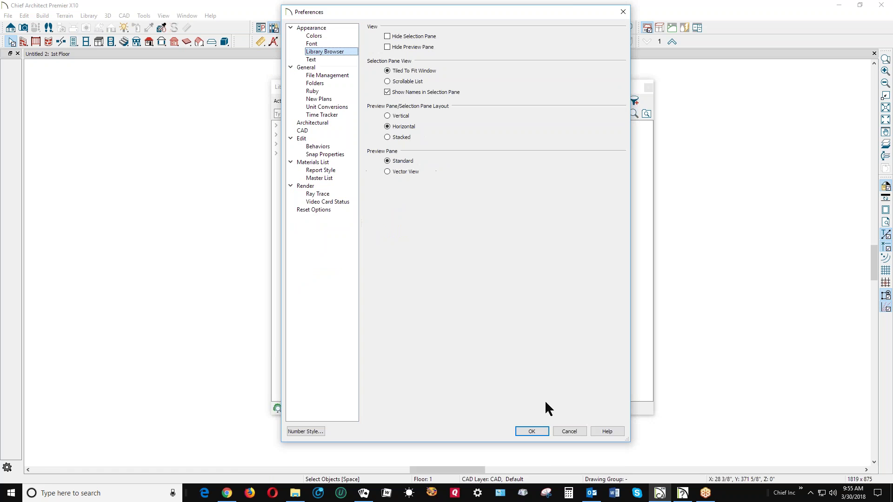
pyautogui.click(535, 431)
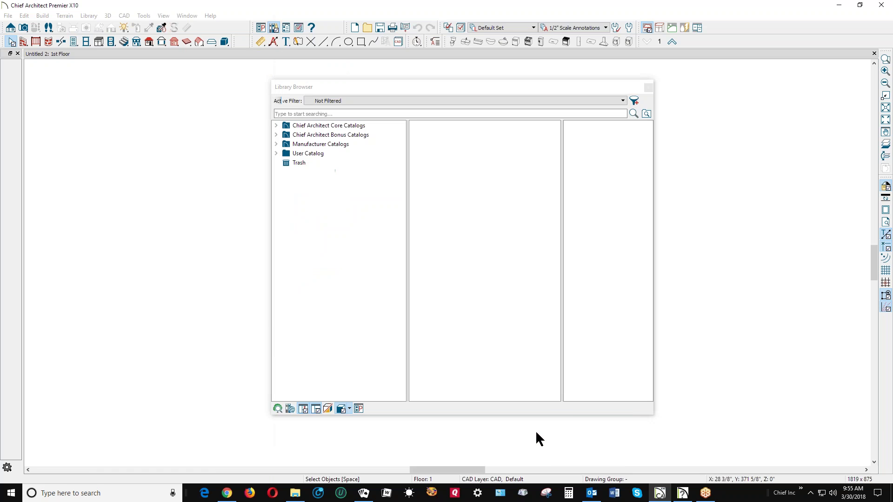
# Open the Prints folder under Core Catalogs > Materials > Artwork and widen the Library Browser window
pyautogui.click(276, 126)
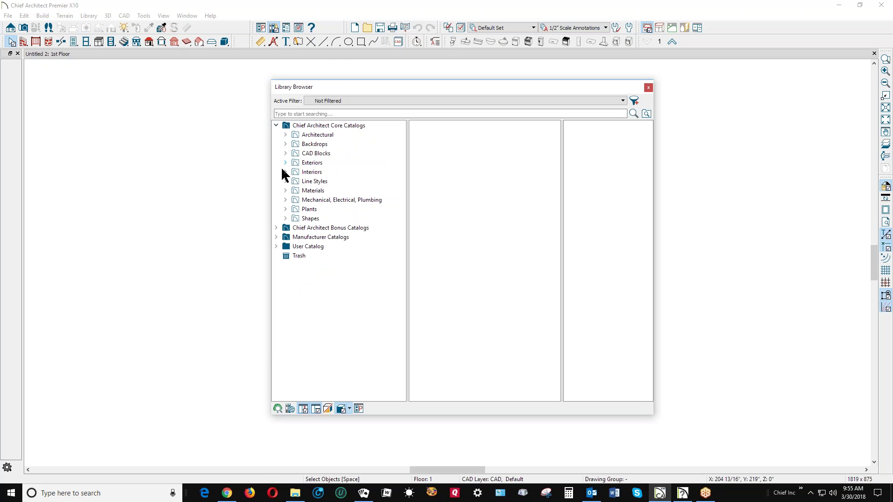
pyautogui.click(285, 190)
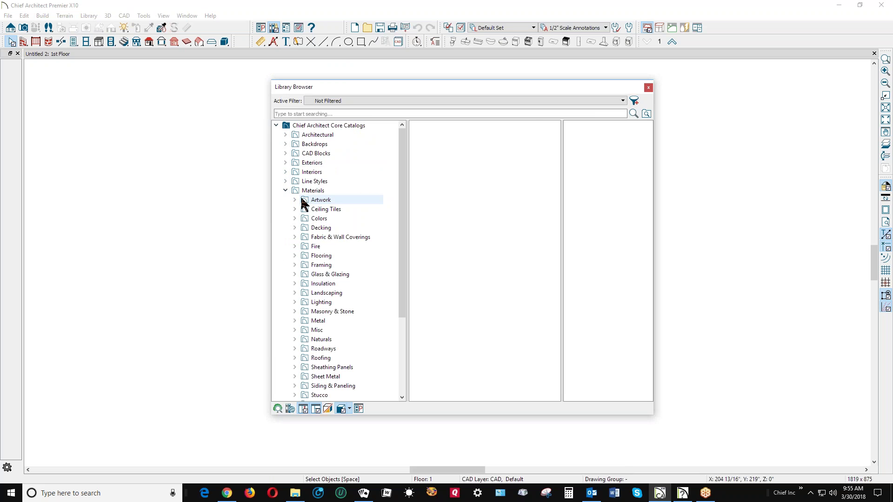
pyautogui.click(302, 200)
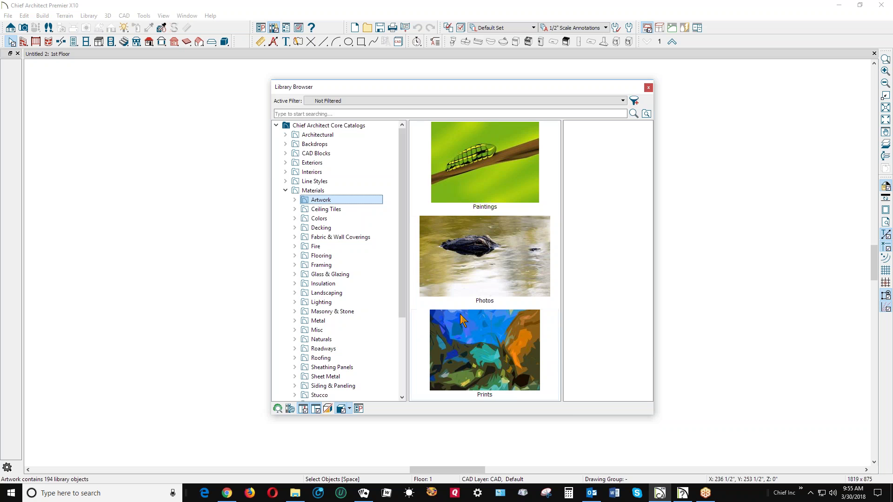
pyautogui.moveTo(648, 284); pyautogui.dragTo(728, 281)
pyautogui.click(573, 278)
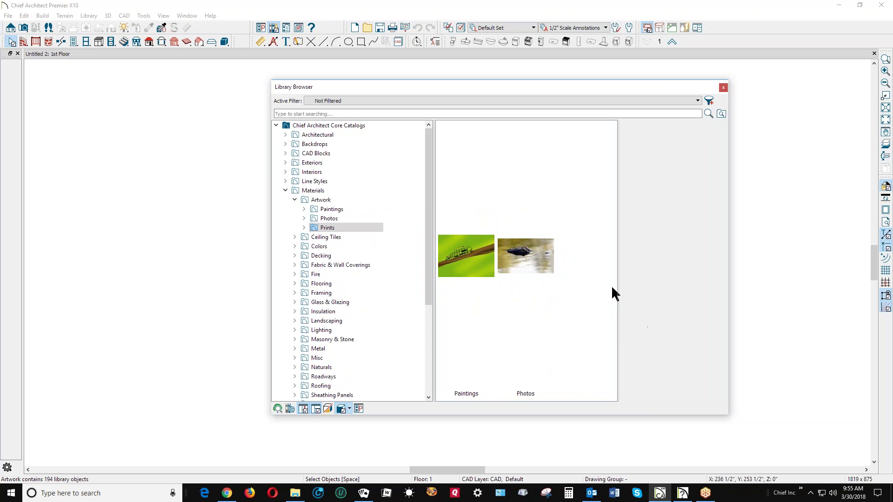
# Preview the French Cottage Art material, rotate its preview cube, and collapse the Artwork folder
pyautogui.click(556, 242)
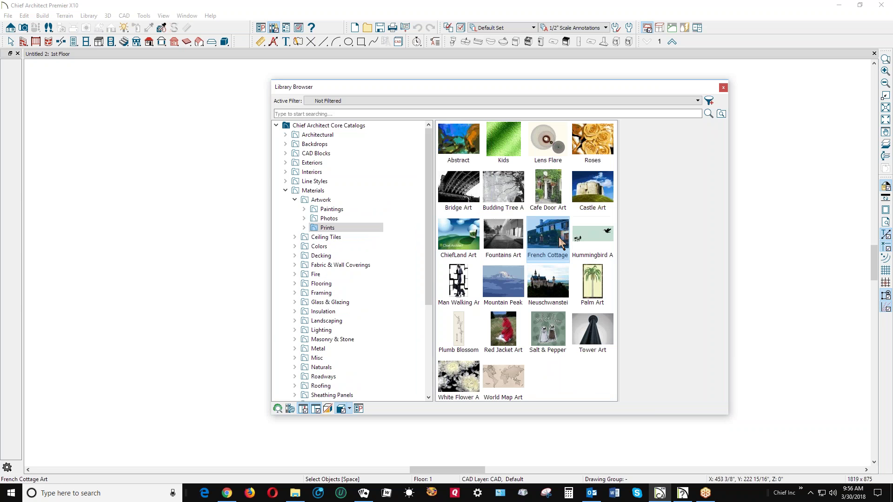
pyautogui.moveTo(664, 319); pyautogui.dragTo(698, 288)
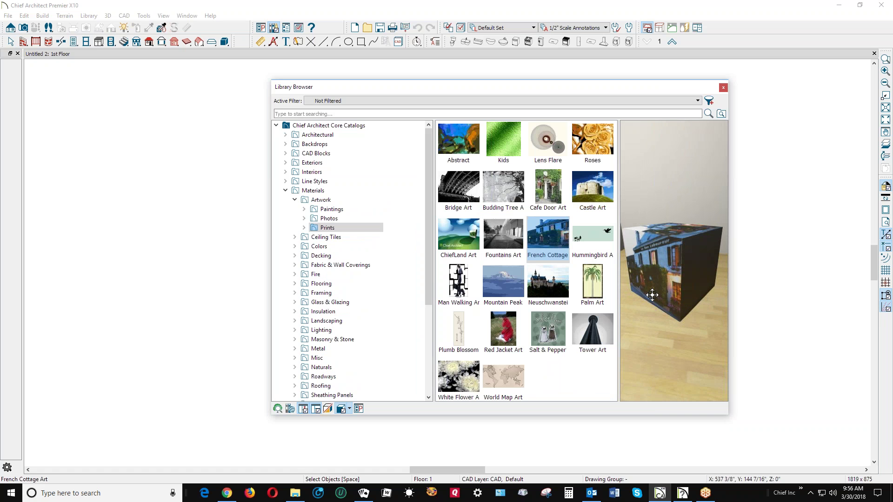
pyautogui.click(285, 191)
pyautogui.click(286, 191)
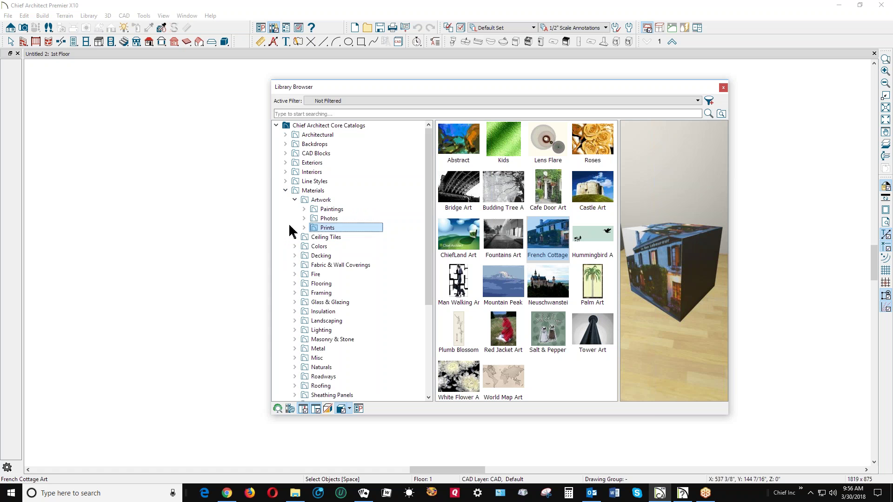
pyautogui.click(296, 199)
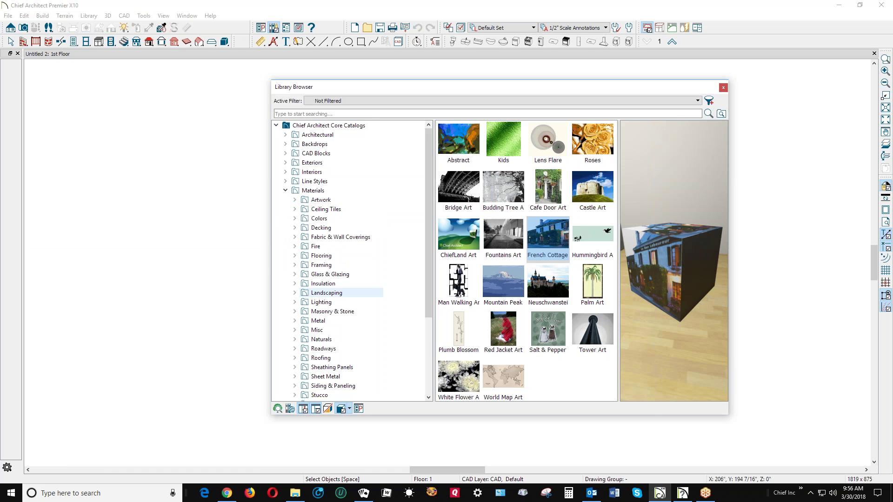
# Select Mulch - Shredded under Landscaping > Bark and Mulch > Mulch and rotate its preview cube
pyautogui.click(294, 293)
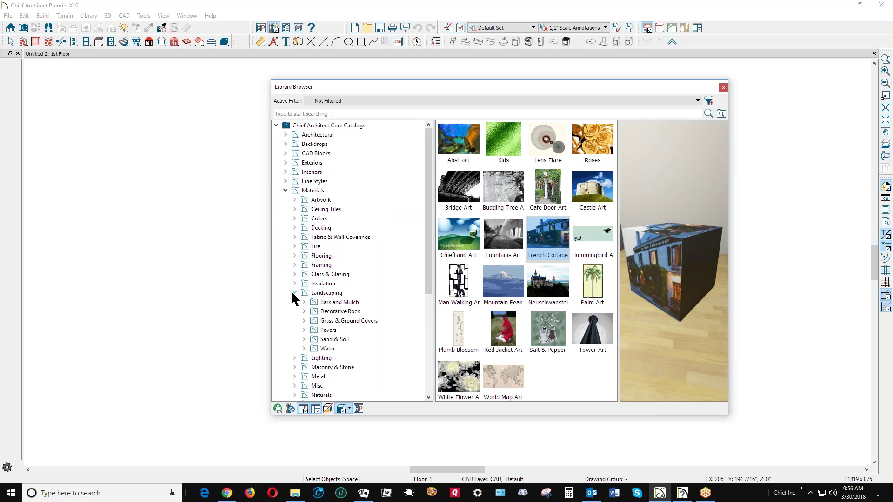
pyautogui.click(304, 302)
pyautogui.click(327, 321)
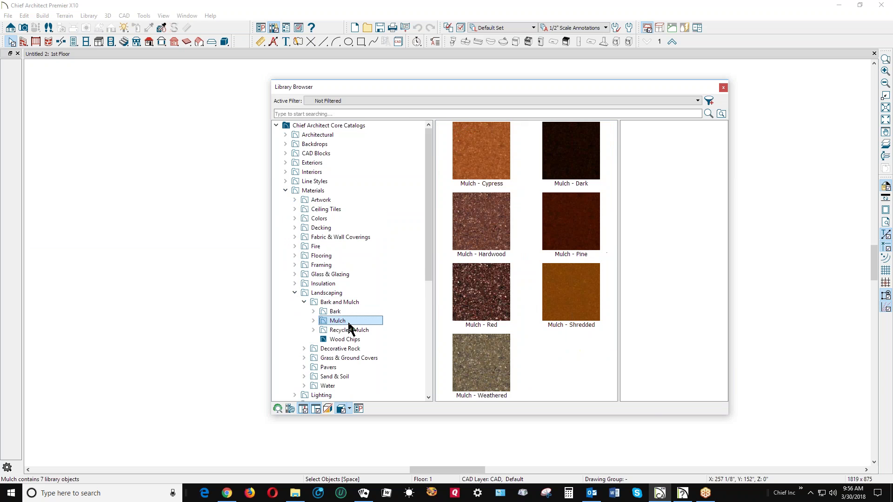
pyautogui.click(552, 289)
pyautogui.moveTo(666, 295); pyautogui.dragTo(650, 279)
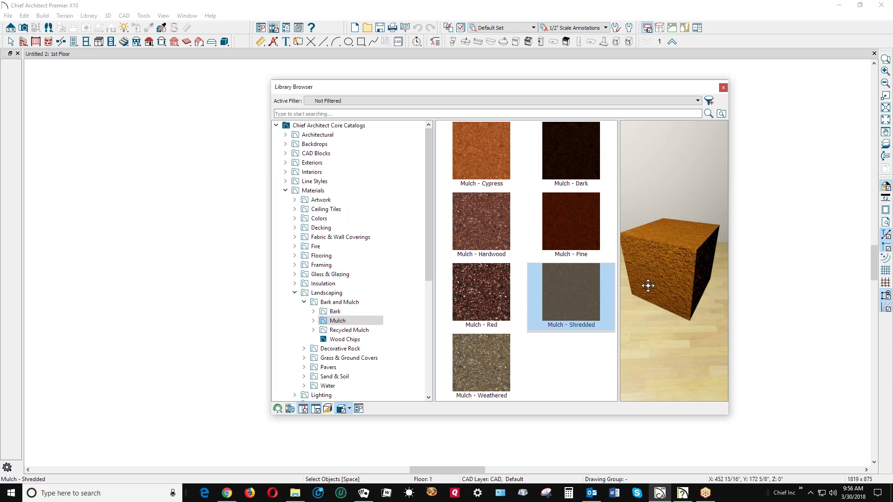
pyautogui.moveTo(648, 285); pyautogui.dragTo(673, 238)
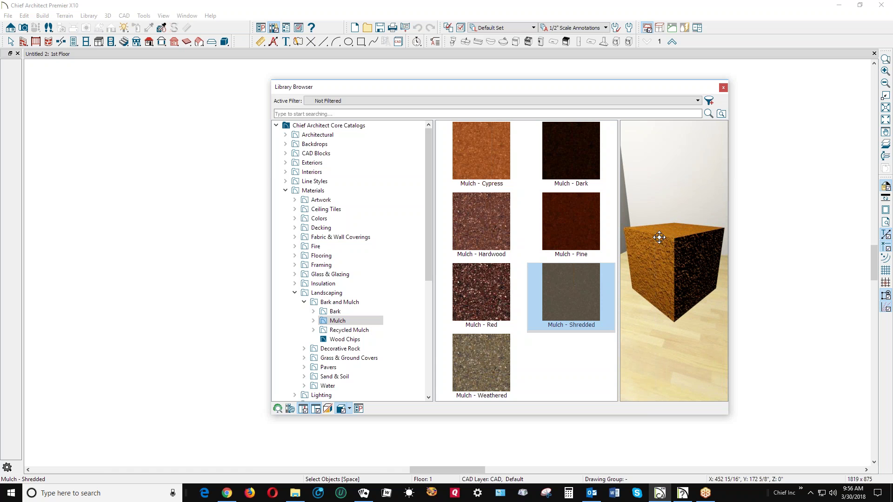
# Collapse the Landscaping folder, review the Library Browser preferences from the library window, and cancel the dialog
pyautogui.click(314, 321)
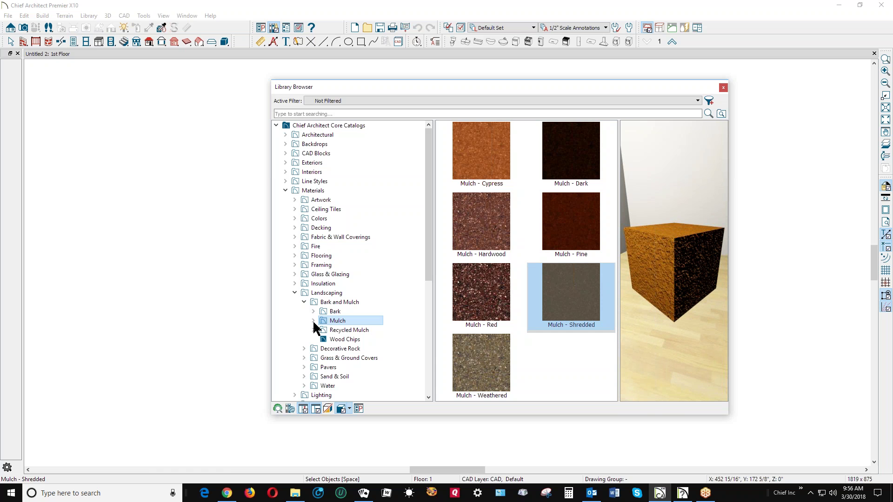
pyautogui.click(295, 292)
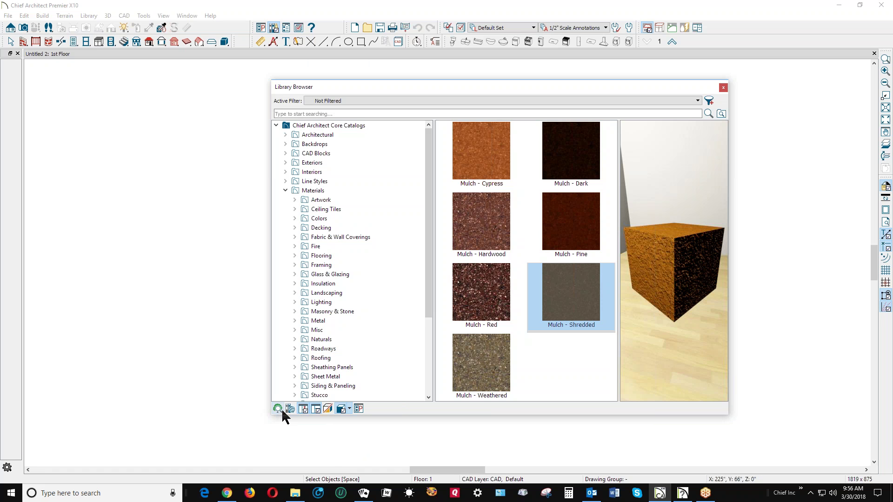
pyautogui.click(358, 409)
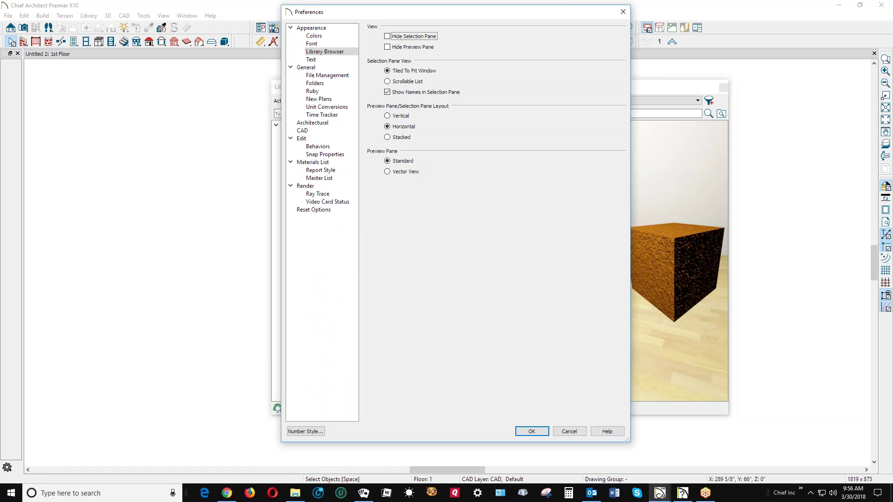
pyautogui.click(581, 432)
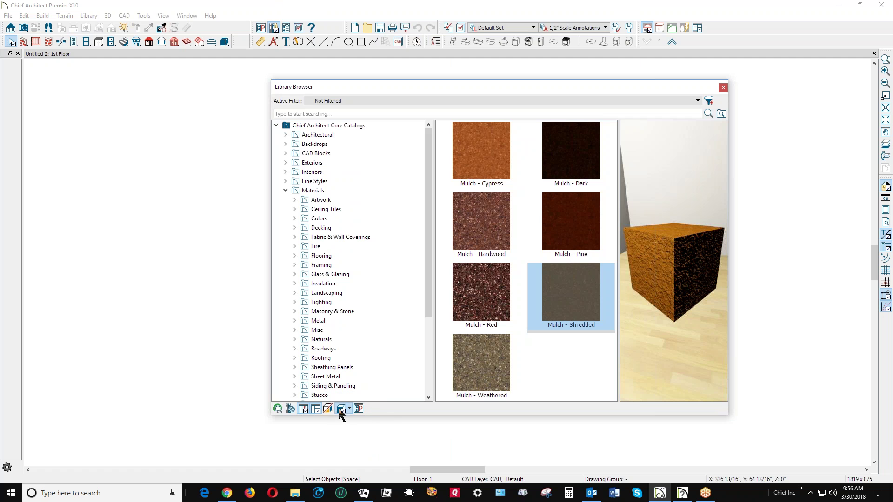
# Preview the shredded mulch on a sphere, a teapot and a plane, and rotate the plane preview
pyautogui.click(349, 409)
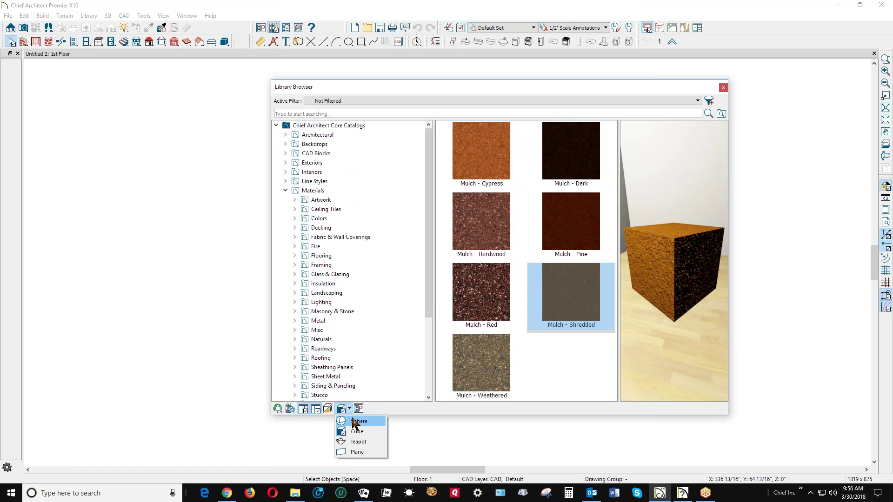
pyautogui.click(359, 421)
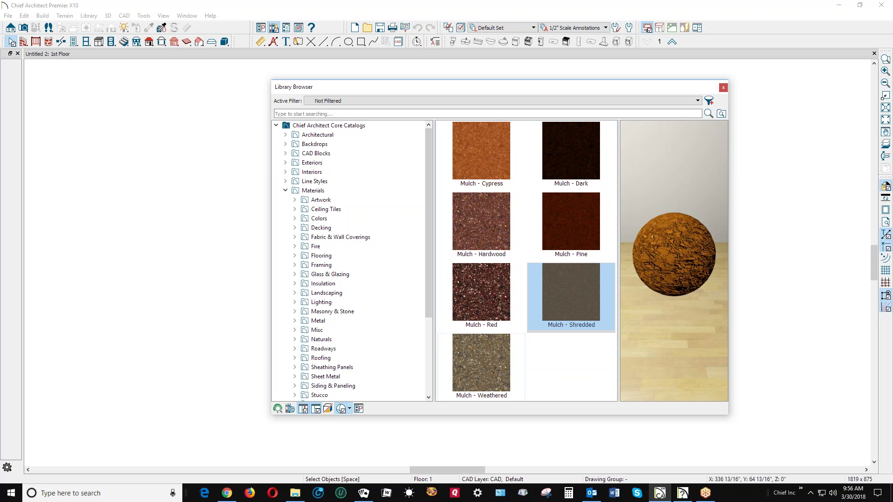
pyautogui.click(350, 409)
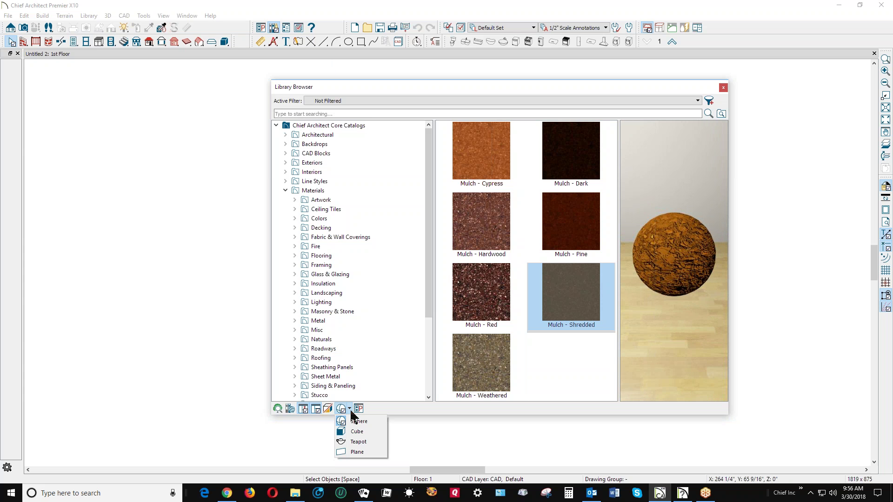
pyautogui.click(359, 442)
pyautogui.click(350, 409)
pyautogui.click(359, 447)
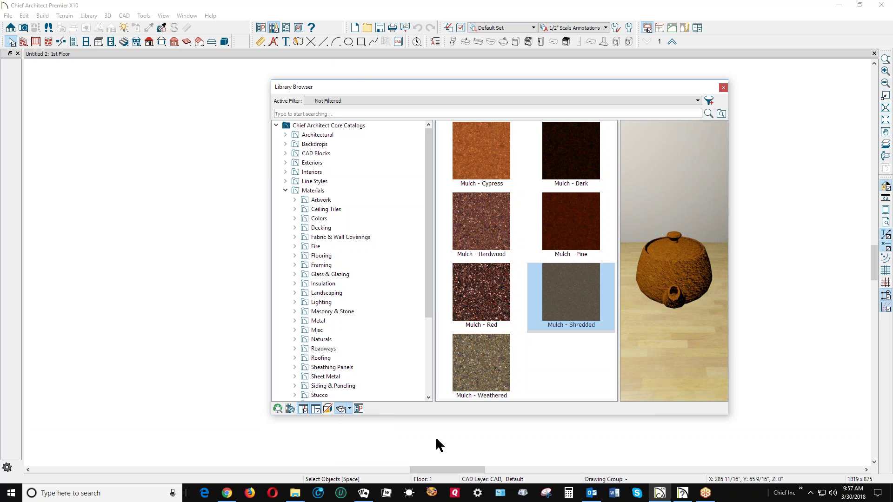
pyautogui.moveTo(675, 285); pyautogui.dragTo(594, 252)
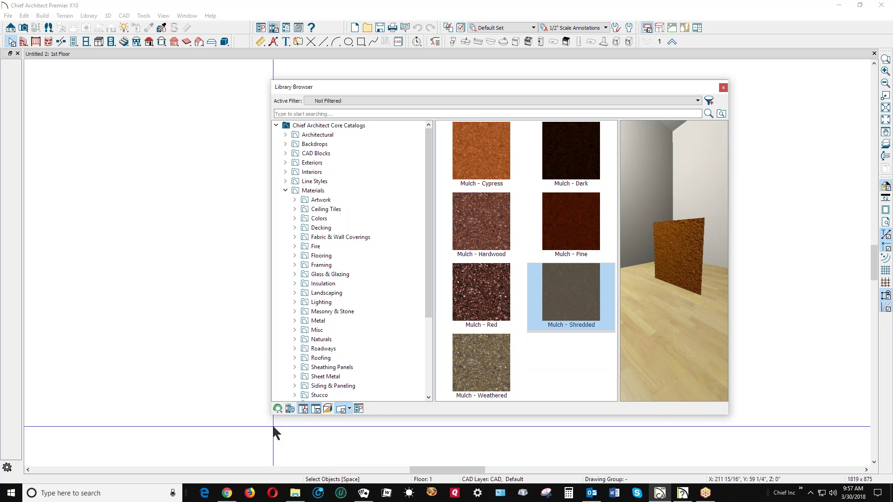
# Return the material preview shape to Cube and compare its Vector View with the Standard view
pyautogui.click(349, 409)
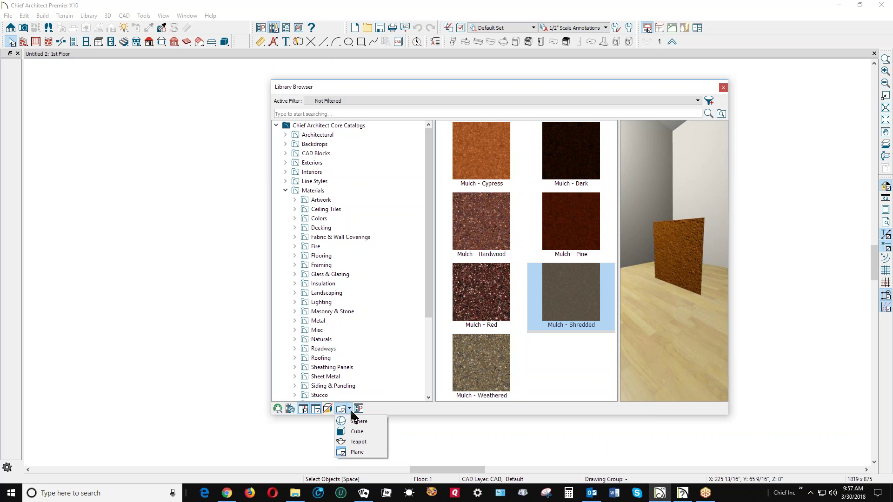
pyautogui.click(354, 432)
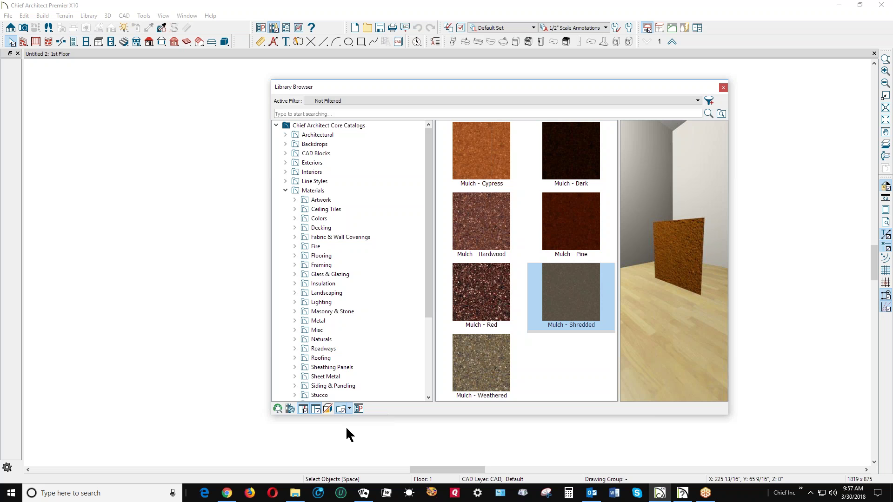
pyautogui.click(328, 409)
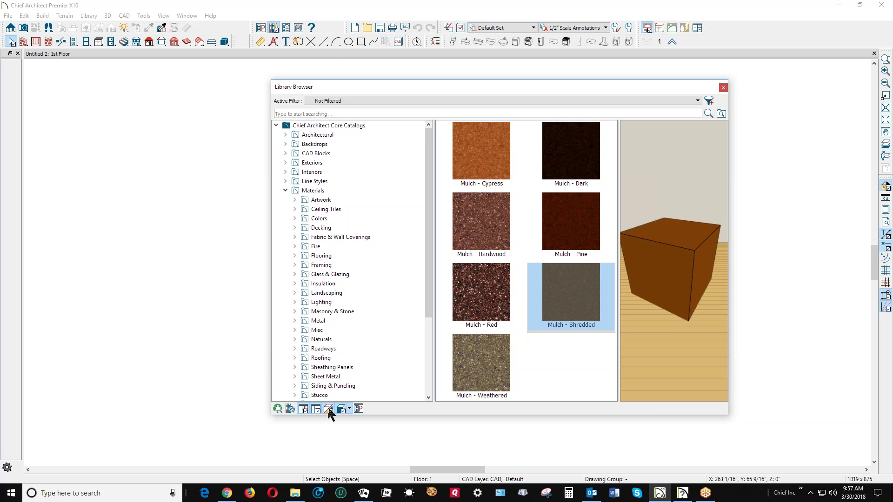
pyautogui.click(328, 409)
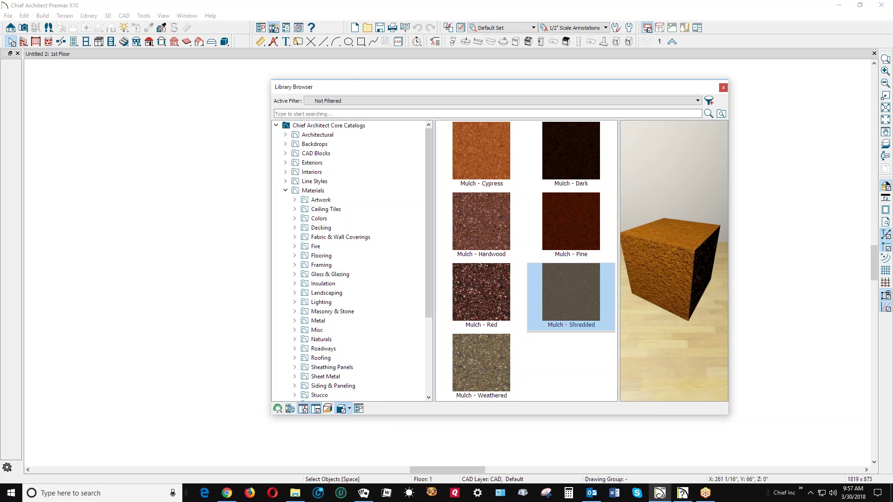
# Toggle the Library Browser's preview pane off and on, leave it hidden, and hide the selection pane
pyautogui.click(317, 409)
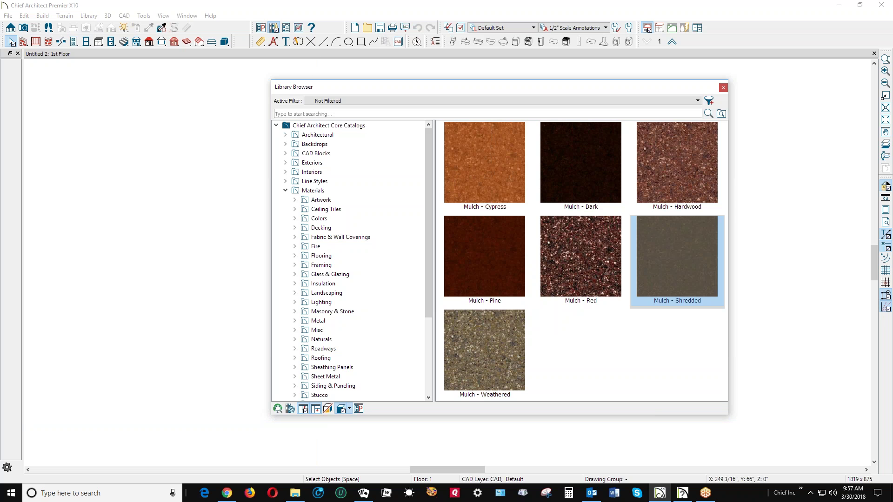
pyautogui.click(316, 409)
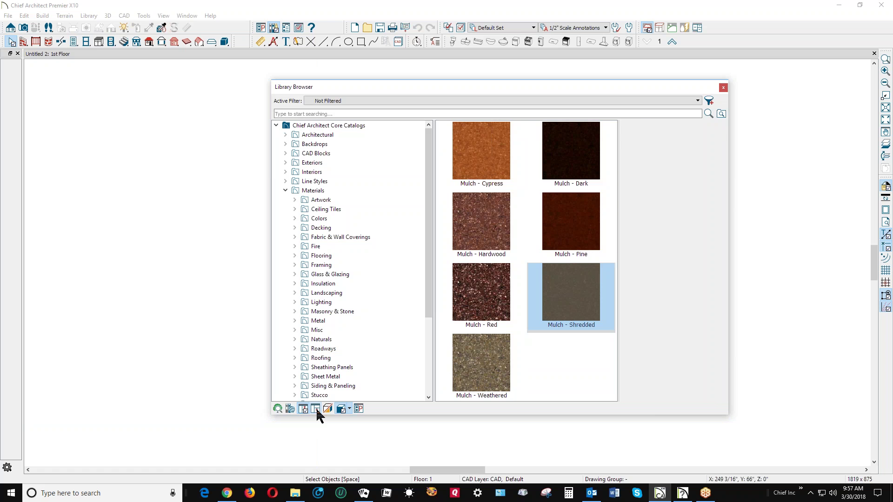
pyautogui.click(317, 409)
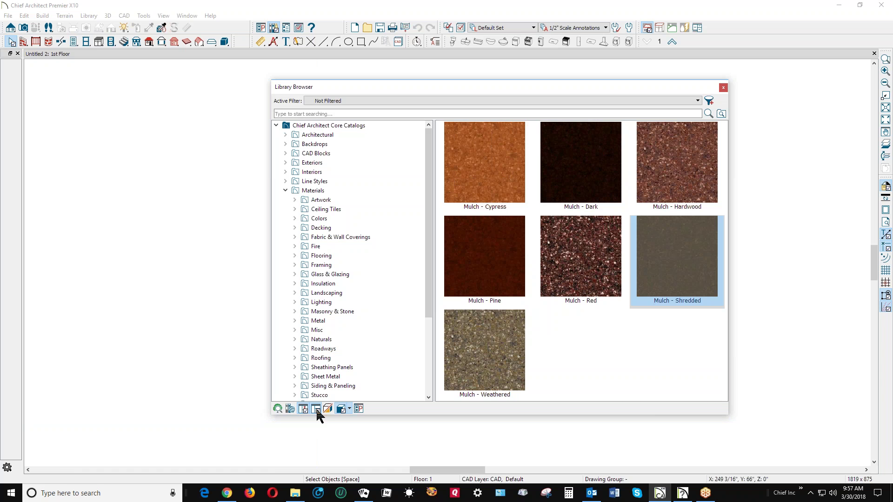
pyautogui.click(317, 408)
pyautogui.click(316, 408)
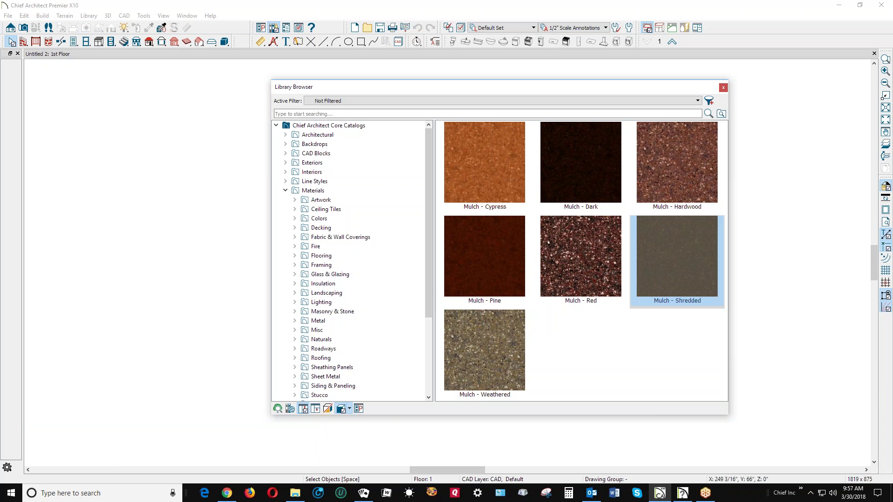
pyautogui.click(304, 409)
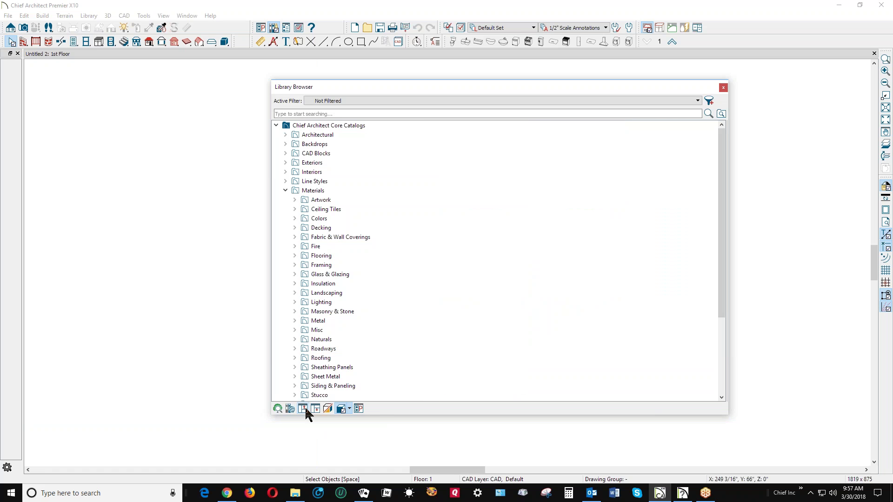
# Toggle the Library Browser's selection and preview panes off and on, leave both shown, and display the contents of the Metal materials folder
pyautogui.click(304, 408)
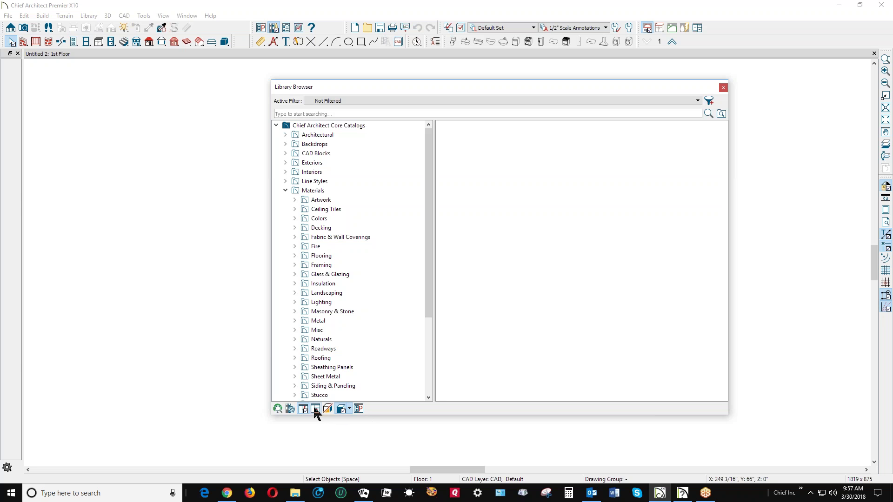
pyautogui.click(315, 408)
pyautogui.click(303, 408)
pyautogui.click(315, 409)
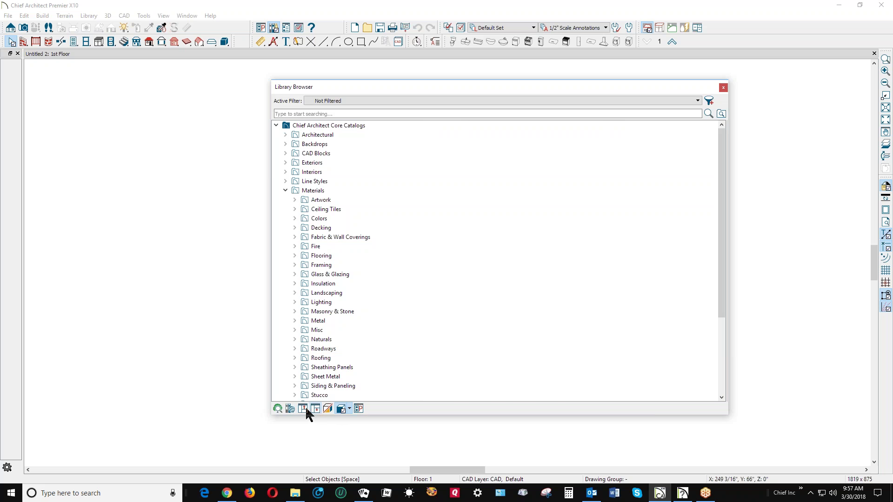
pyautogui.click(303, 408)
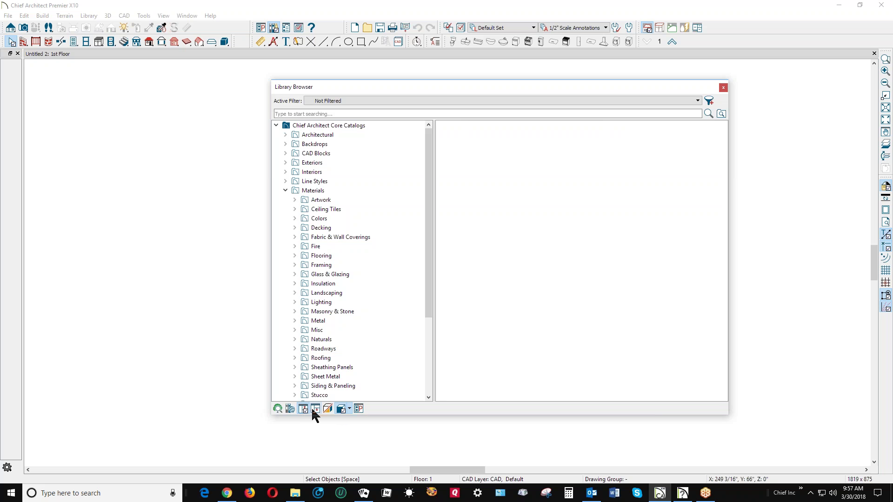
pyautogui.click(315, 409)
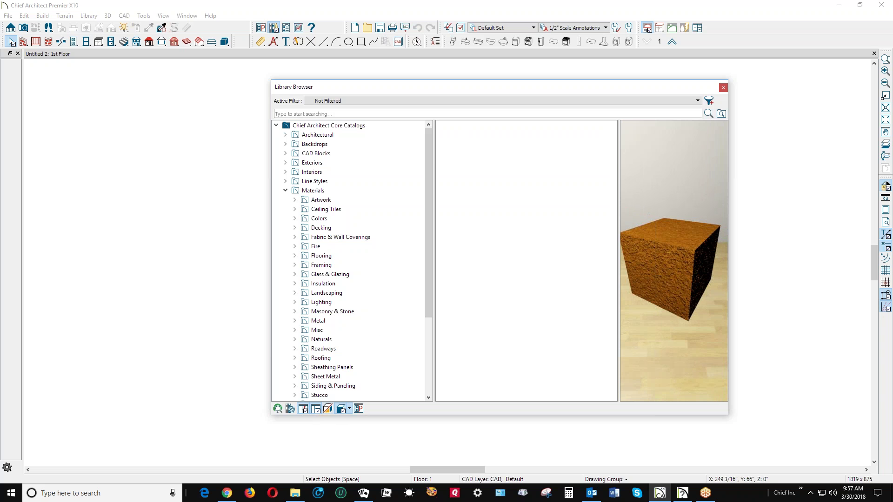
pyautogui.click(367, 321)
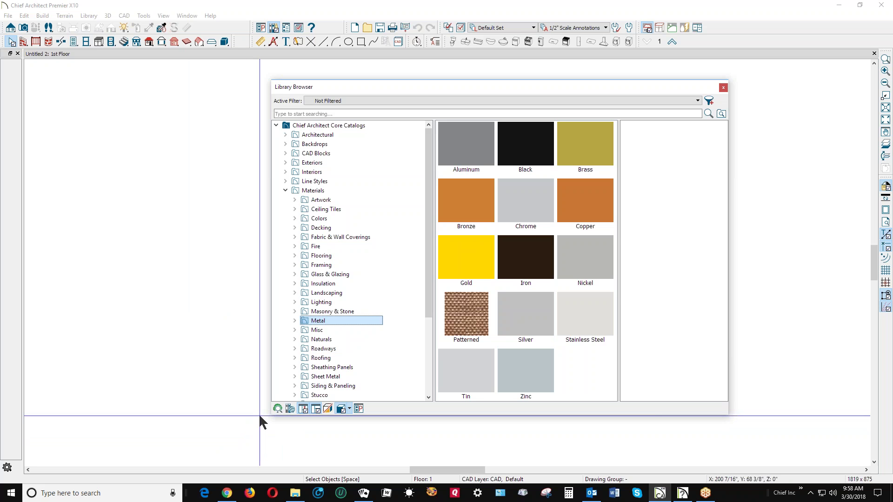
# Review the Library Browser preferences and the Plant Chooser's search criteria, closing each dialog without making changes
pyautogui.click(362, 408)
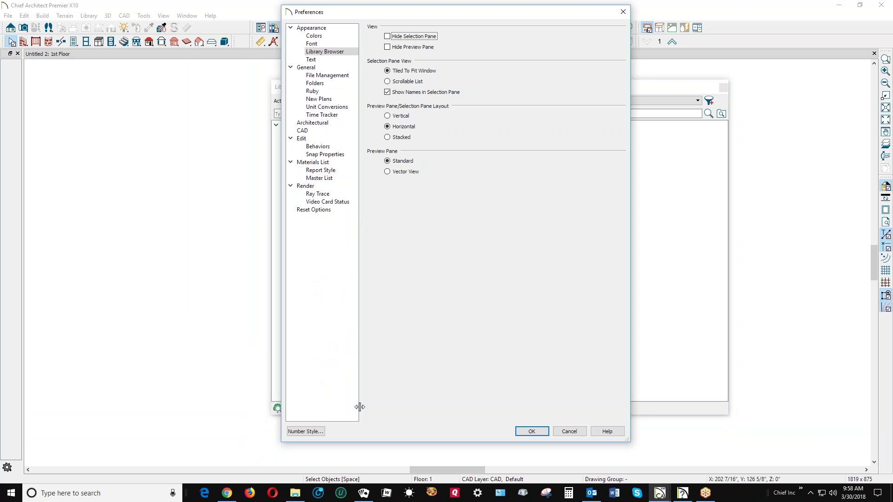
pyautogui.click(569, 431)
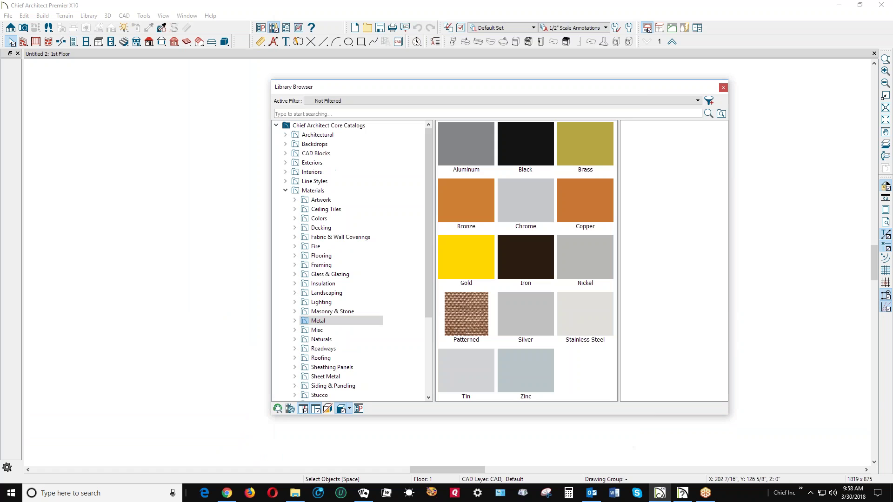
pyautogui.click(278, 409)
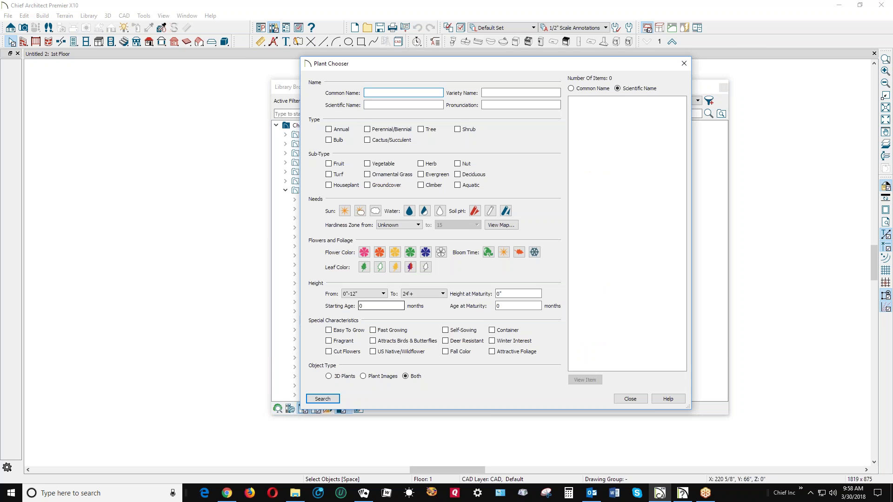
pyautogui.click(628, 398)
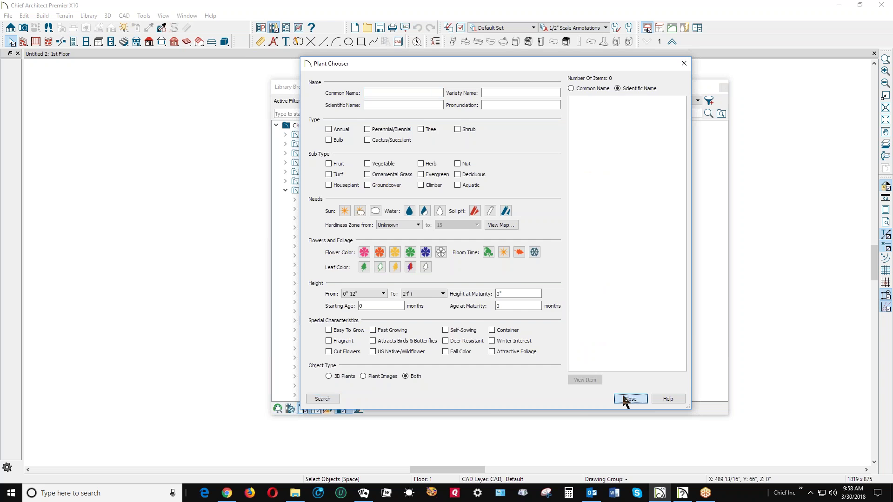